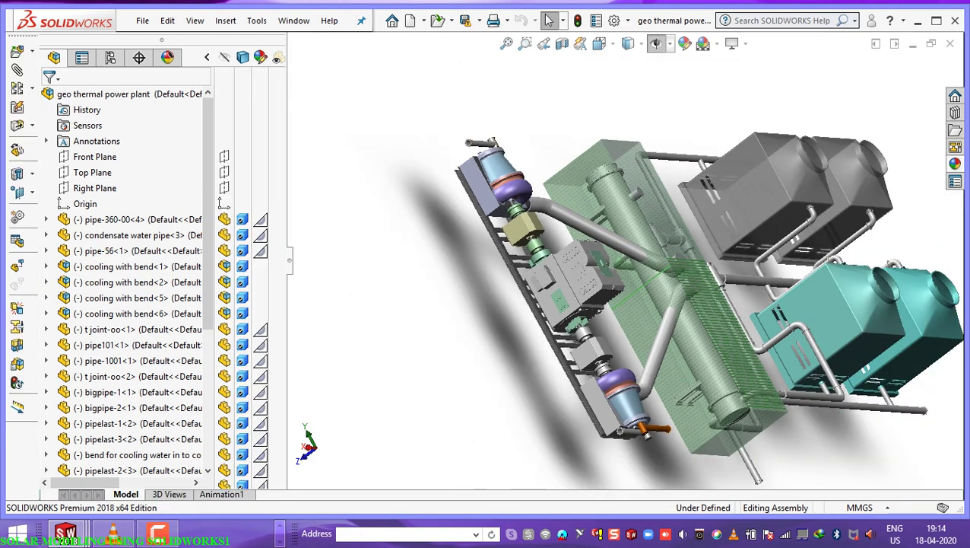
Narrow the feature tree and examine the overall geothermal plant assembly, from the turbine skid to the condenser container and cooling towers.
drag(288, 252, 65, 253)
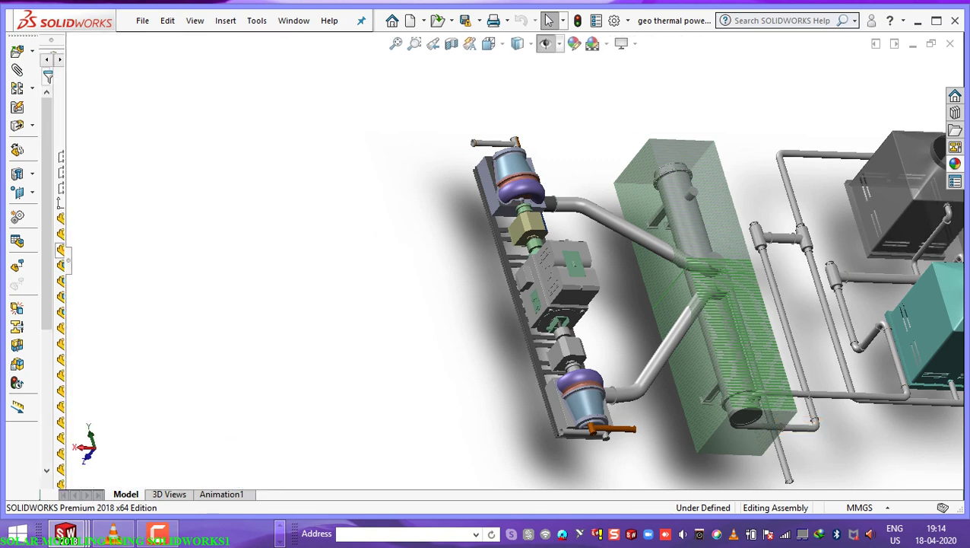
scroll(515, 261, up, 3)
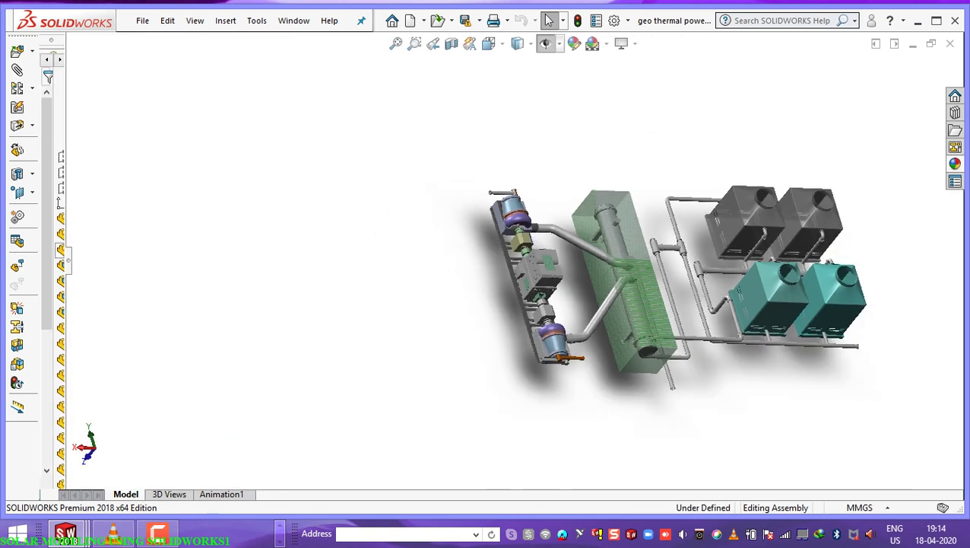
scroll(776, 325, down, 3)
middle_drag(502, 319, 445, 234)
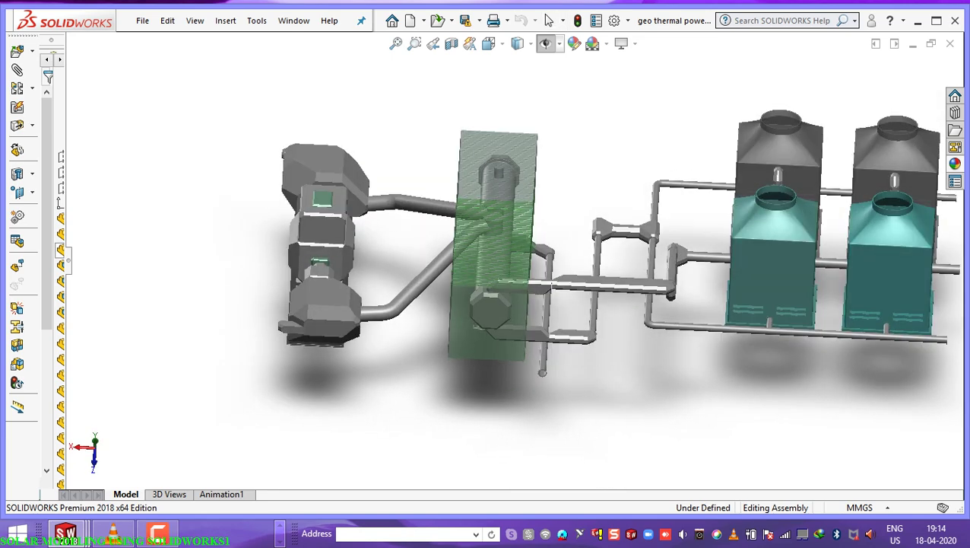
middle_drag(390, 303, 449, 308)
scroll(399, 328, down, 2)
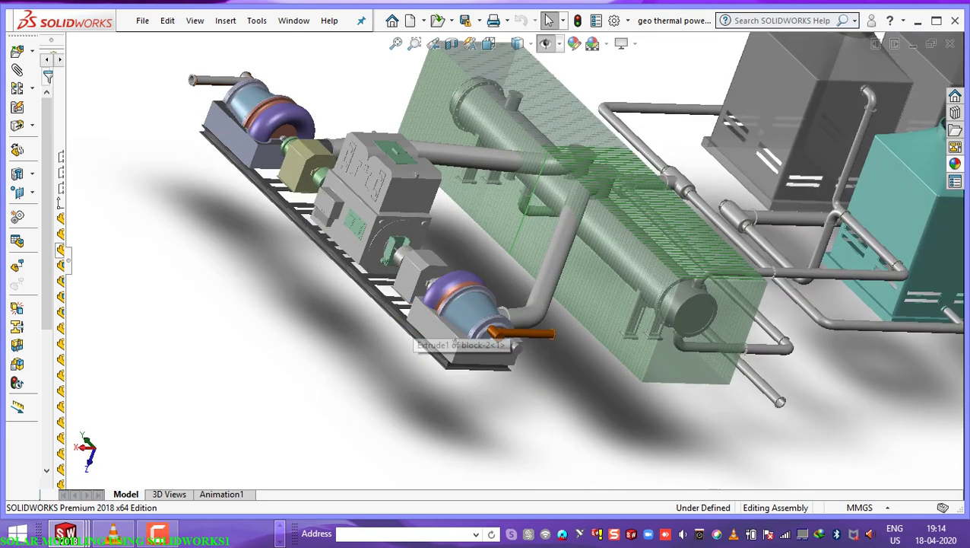
scroll(403, 331, down, 2)
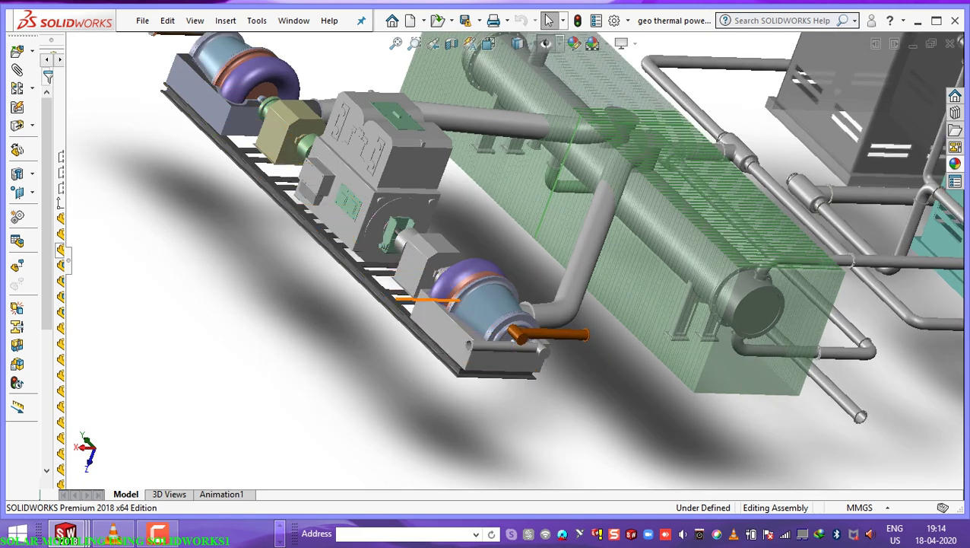
scroll(404, 323, down, 2)
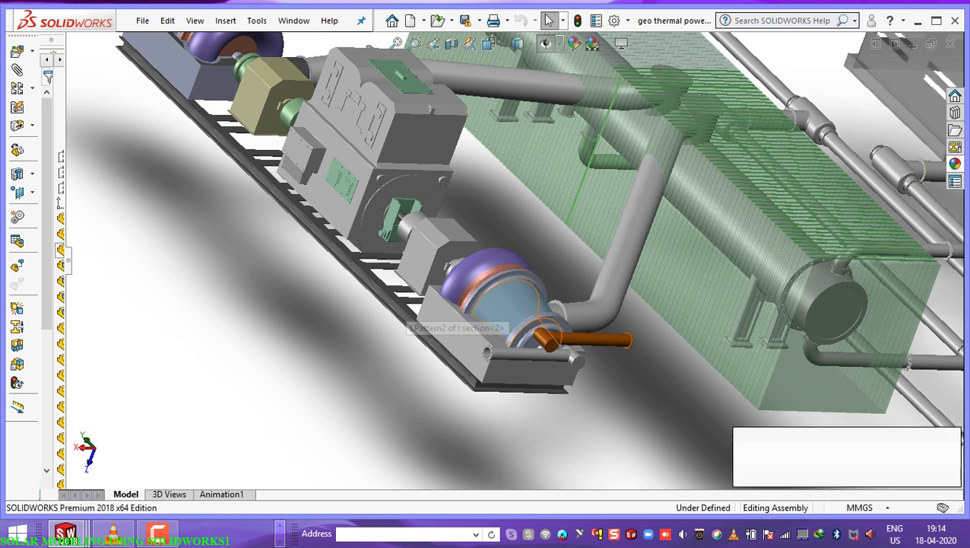
scroll(499, 291, up, 3)
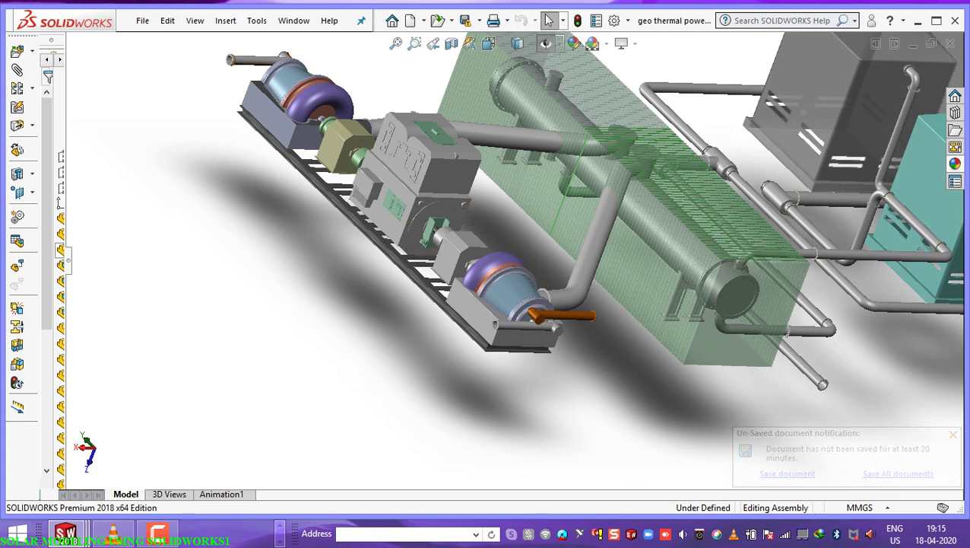
Hide the purple turbine front part in the turbine top -other side subassembly of turbine assembly-22<2>.
scroll(506, 283, down, 10)
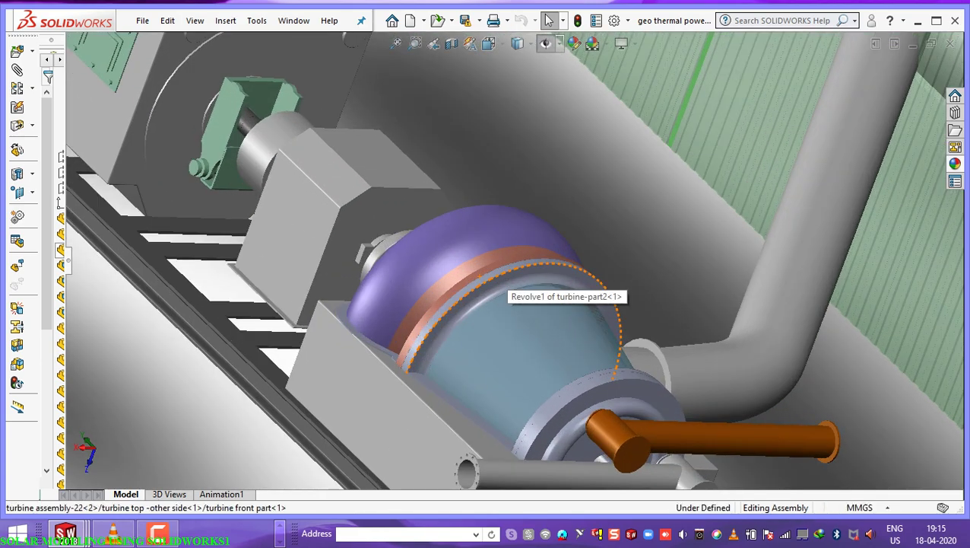
right_click(506, 283)
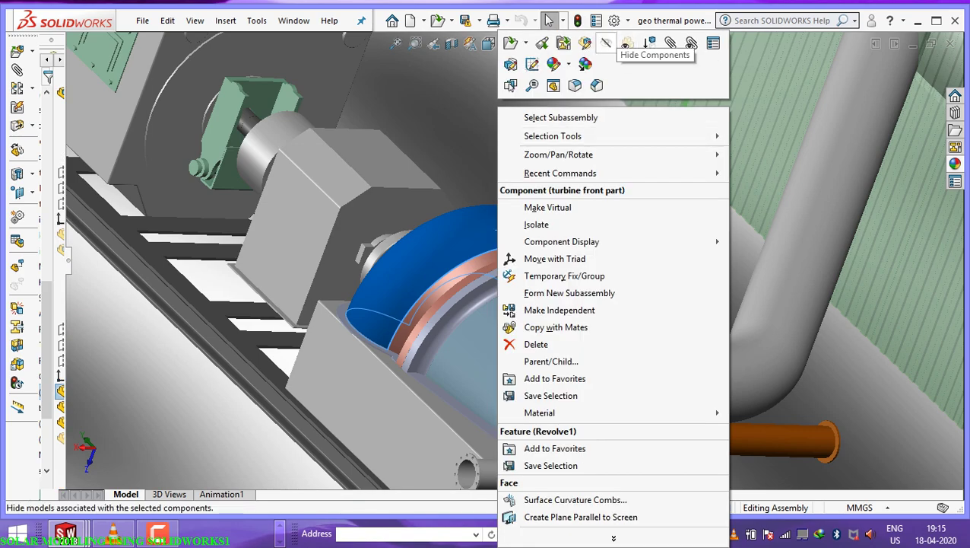
click(564, 43)
Examine the opened turbine's interior from several angles and select the shaft that runs through it.
middle_drag(548, 268, 783, 236)
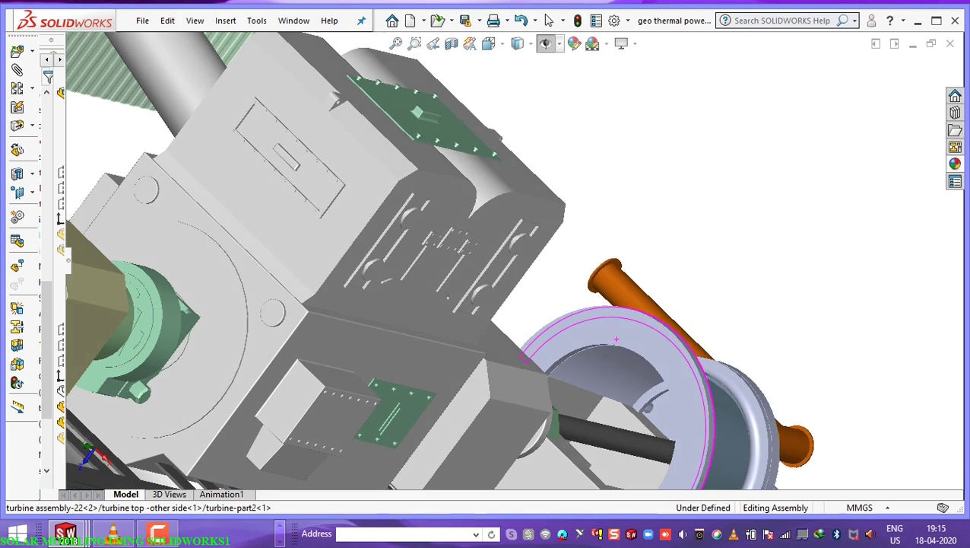
key(f)
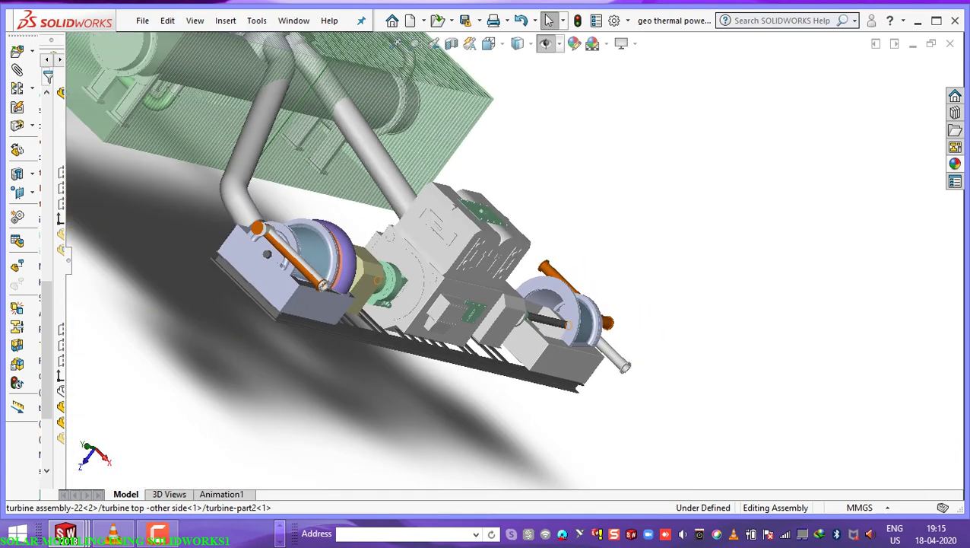
scroll(565, 330, down, 3)
mouse_move(563, 329)
middle_down()
mouse_move(449, 335)
mouse_move(430, 324)
mouse_move(563, 342)
mouse_move(543, 335)
mouse_move(561, 325)
mouse_move(549, 335)
middle_up()
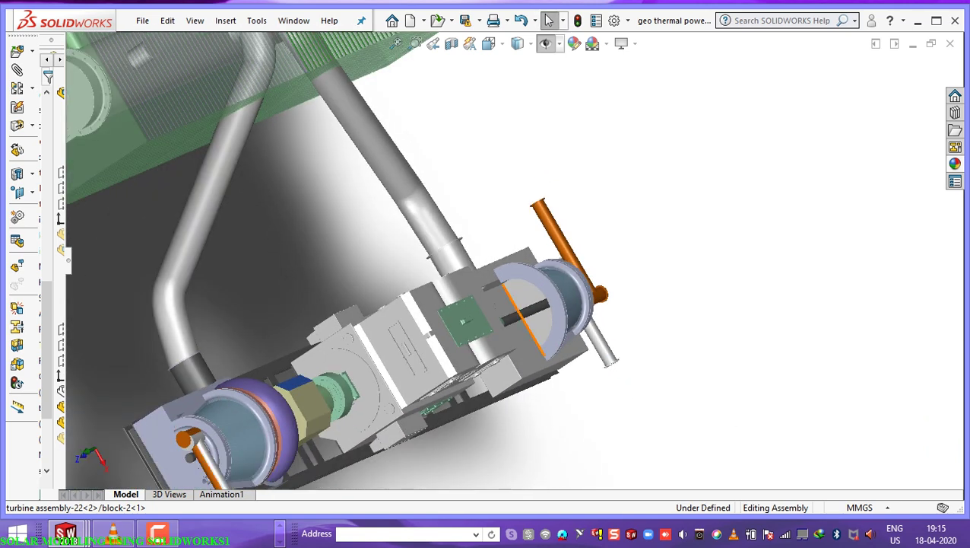
click(524, 323)
middle_drag(611, 363, 529, 356)
middle_drag(618, 362, 616, 361)
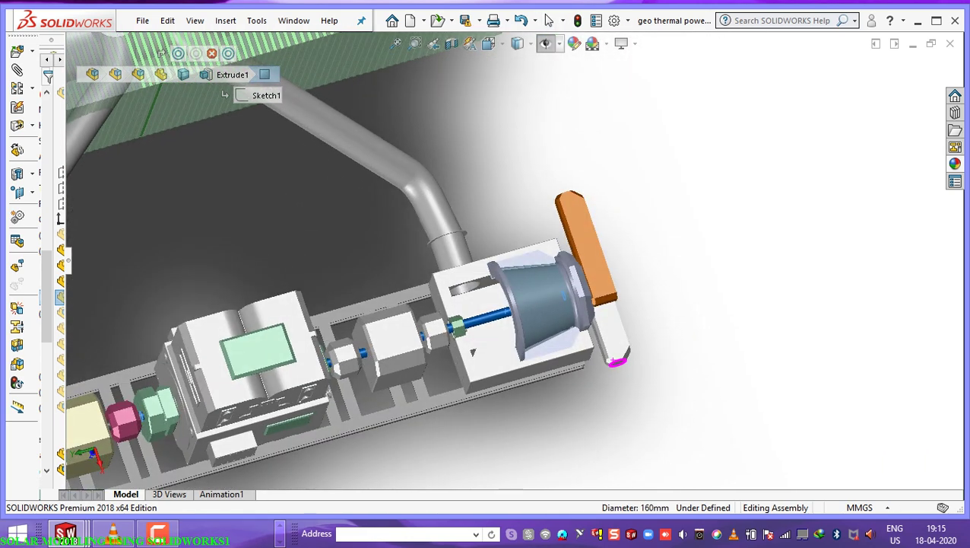
Examine the skid's drive train from one turbine through the couplings, gearboxes and central generator to the other turbine.
scroll(612, 361, up, 3)
scroll(214, 372, down, 2)
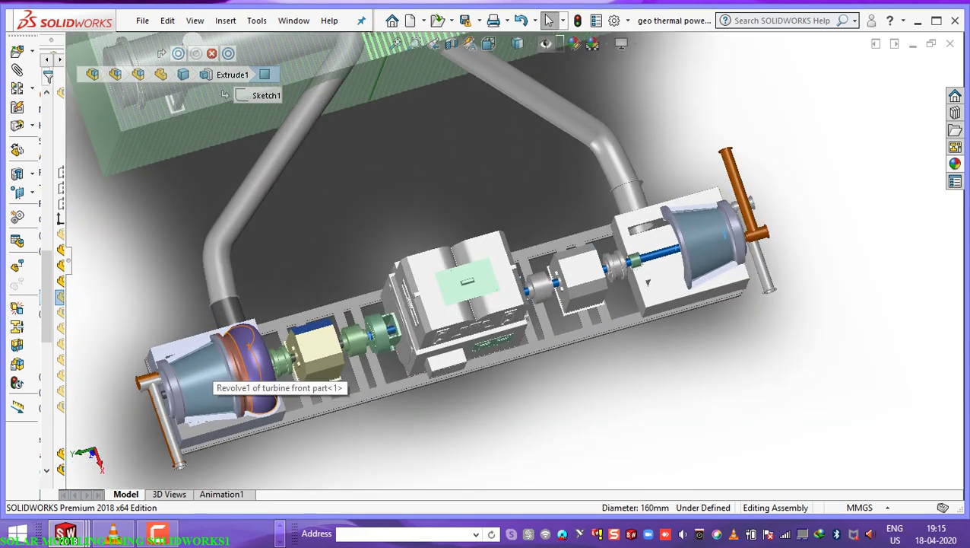
scroll(214, 372, down, 1)
scroll(213, 372, up, 1)
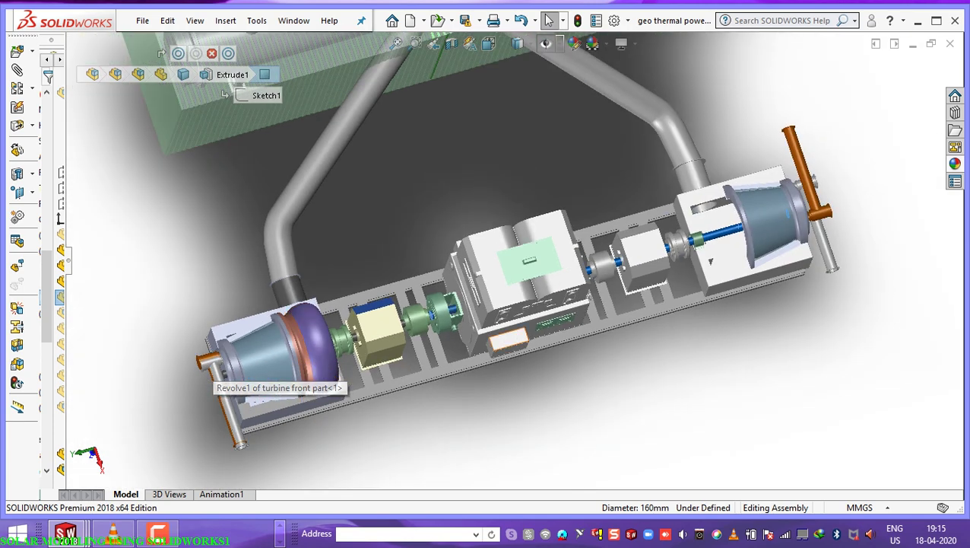
scroll(501, 343, down, 2)
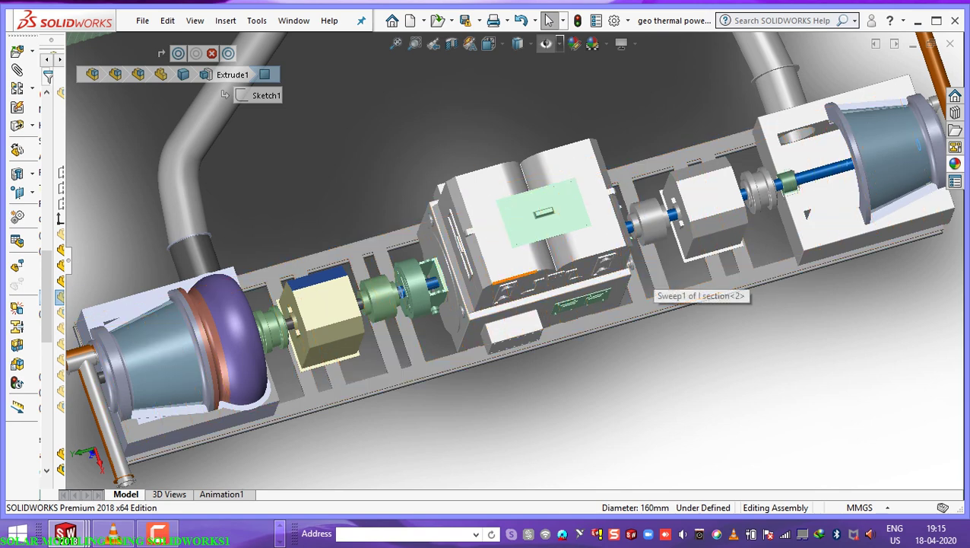
scroll(536, 254, down, 2)
scroll(536, 255, up, 5)
scroll(509, 258, up, 2)
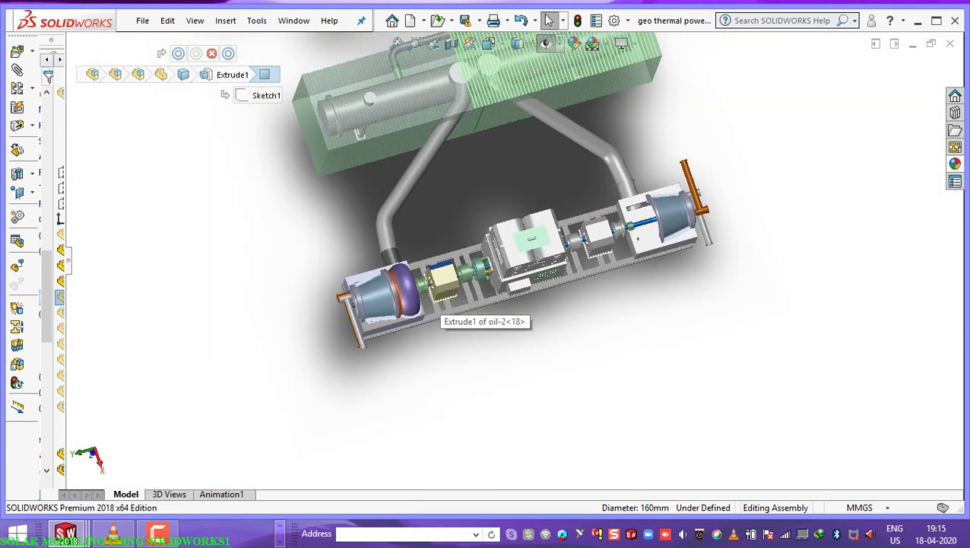
scroll(441, 312, down, 2)
scroll(422, 287, up, 1)
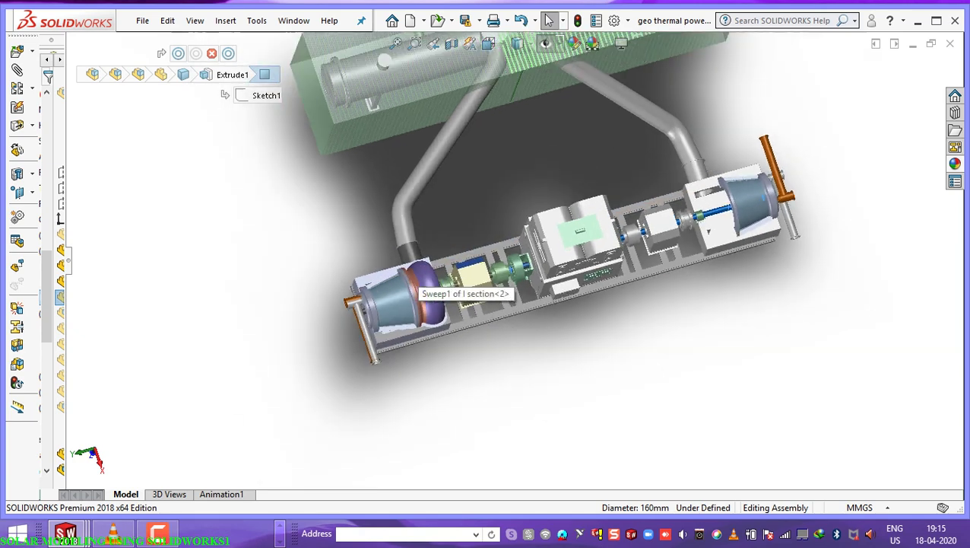
scroll(422, 288, down, 2)
scroll(423, 287, up, 2)
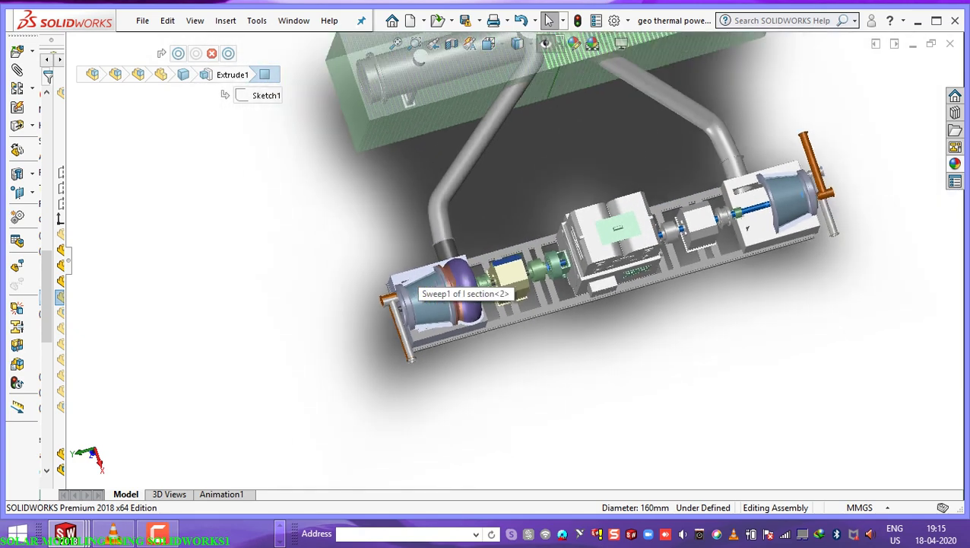
scroll(419, 283, up, 2)
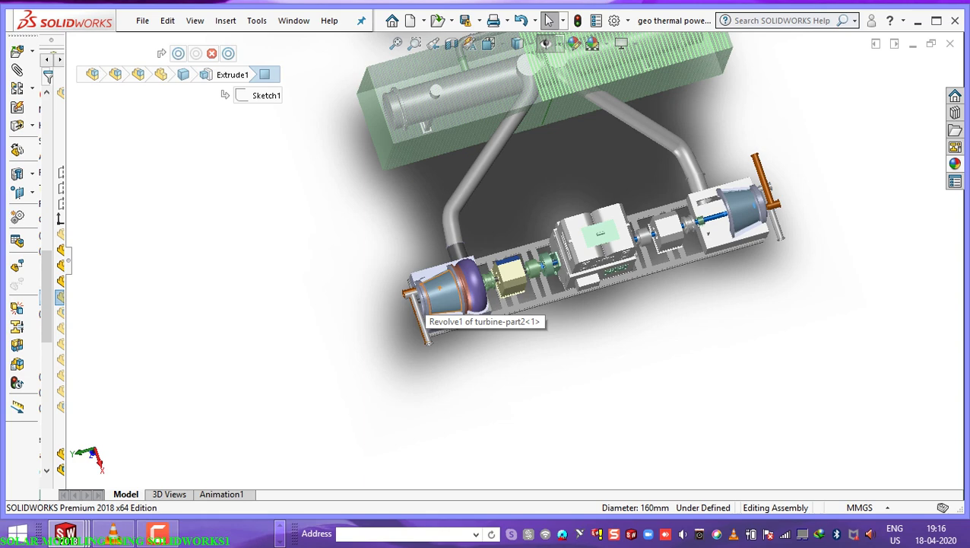
scroll(426, 313, up, 1)
scroll(426, 314, down, 3)
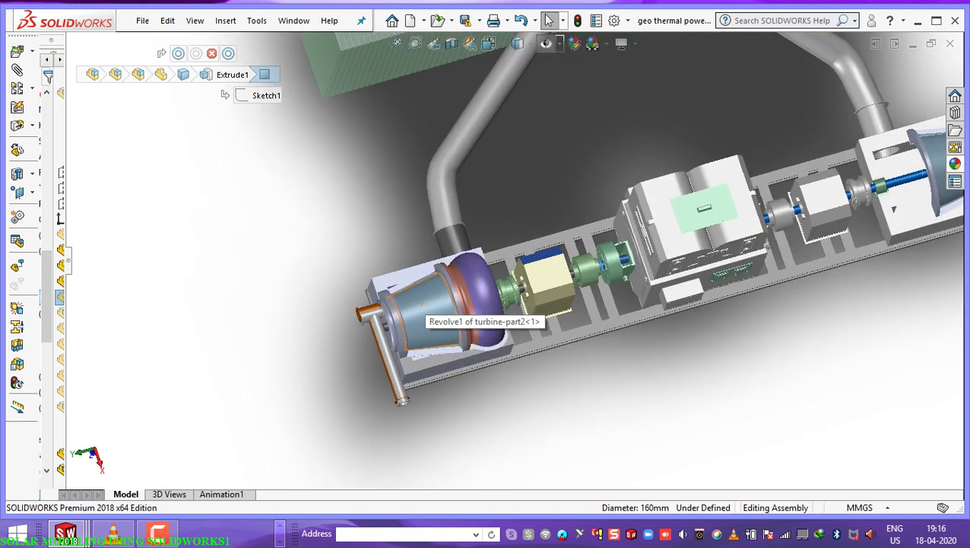
scroll(425, 313, up, 4)
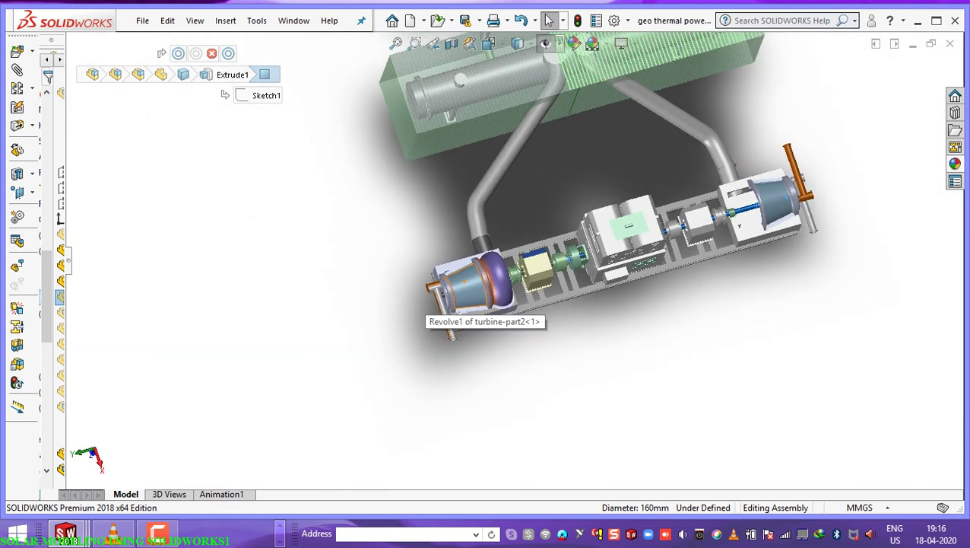
scroll(426, 313, up, 1)
scroll(426, 314, down, 2)
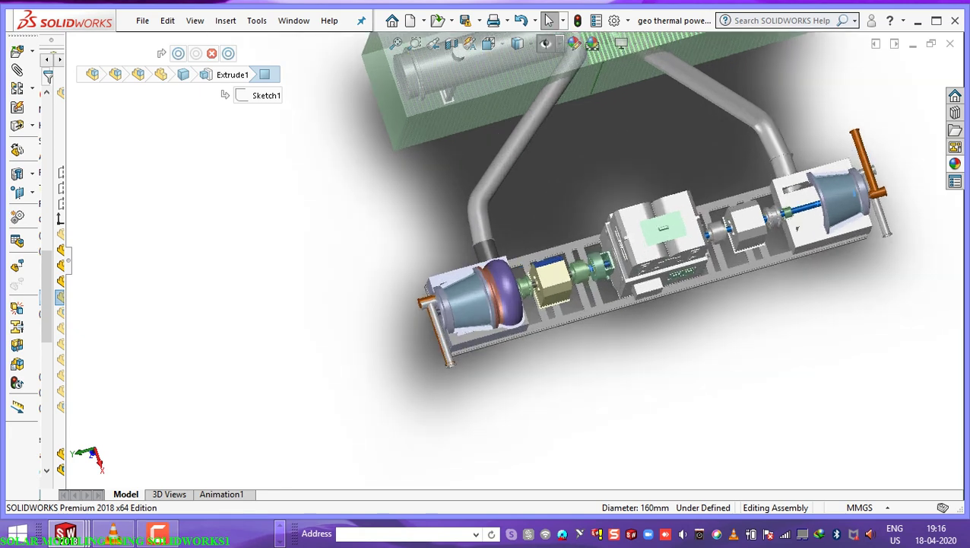
scroll(426, 313, up, 4)
scroll(426, 314, down, 2)
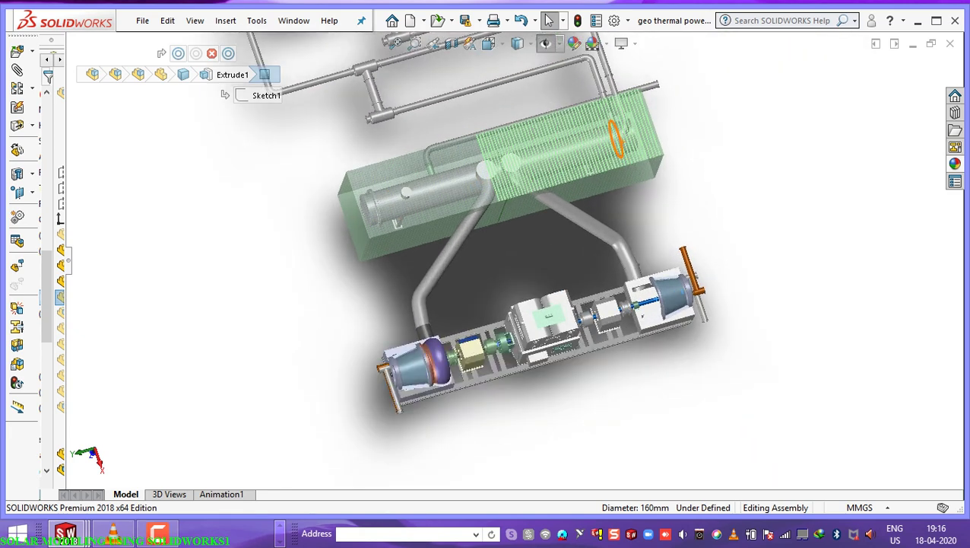
scroll(578, 186, down, 1)
Examine the condenser inside the green container, selecting the straight pipe beside the container and the condenser shell.
mouse_move(534, 203)
middle_down()
mouse_move(546, 154)
mouse_move(646, 143)
mouse_move(534, 203)
middle_up()
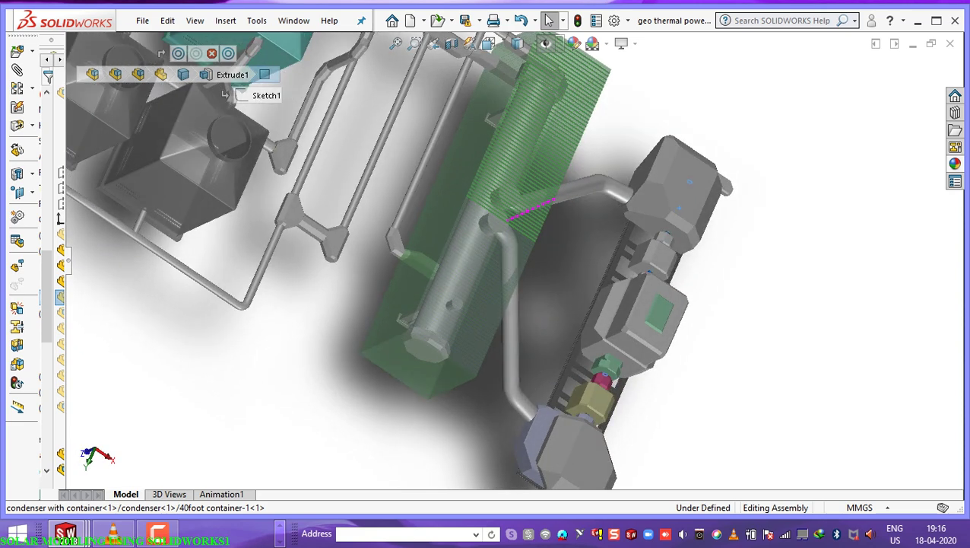
scroll(522, 250, up, 2)
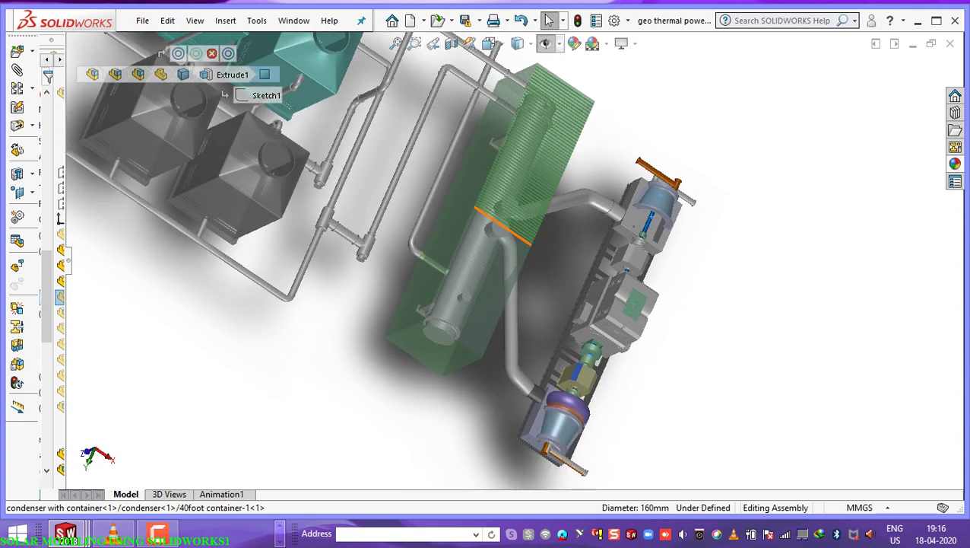
scroll(521, 251, up, 1)
scroll(511, 245, down, 1)
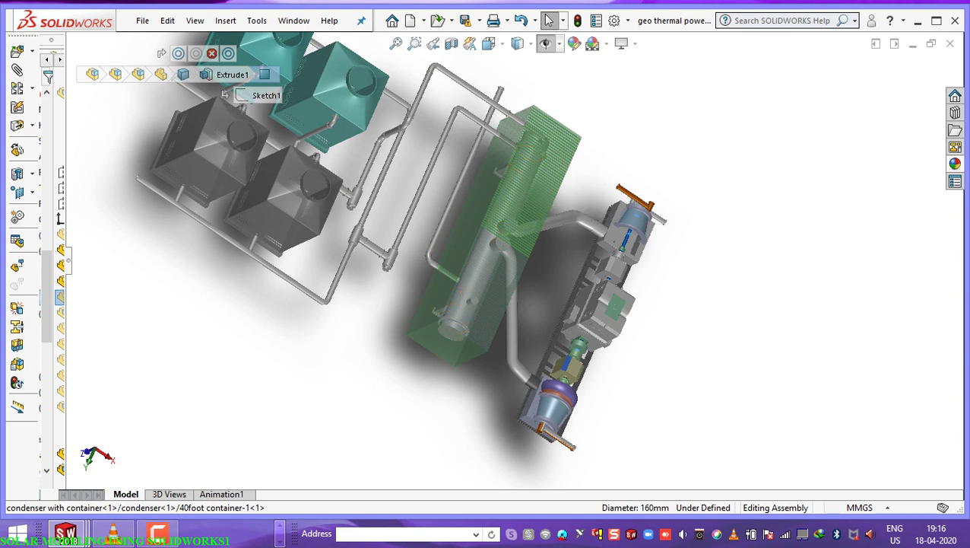
click(491, 107)
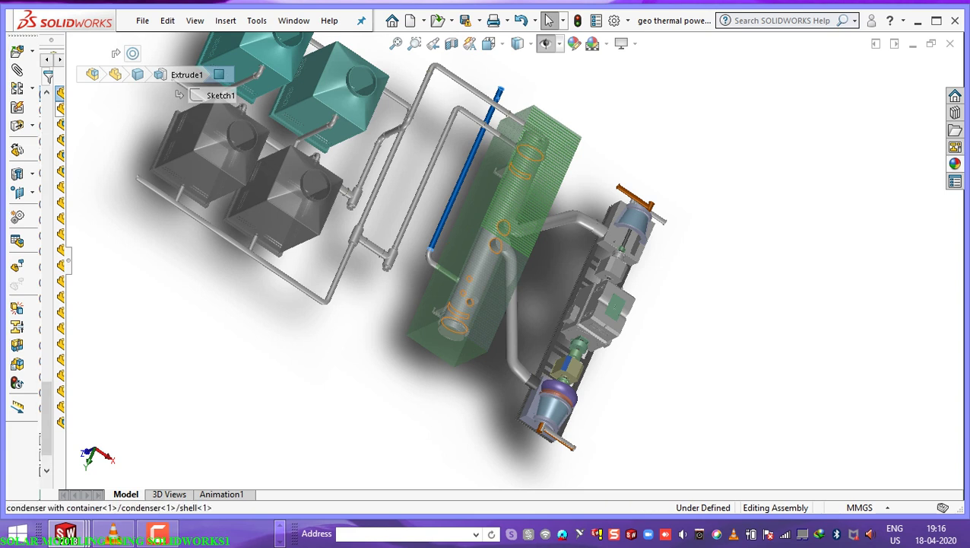
click(476, 273)
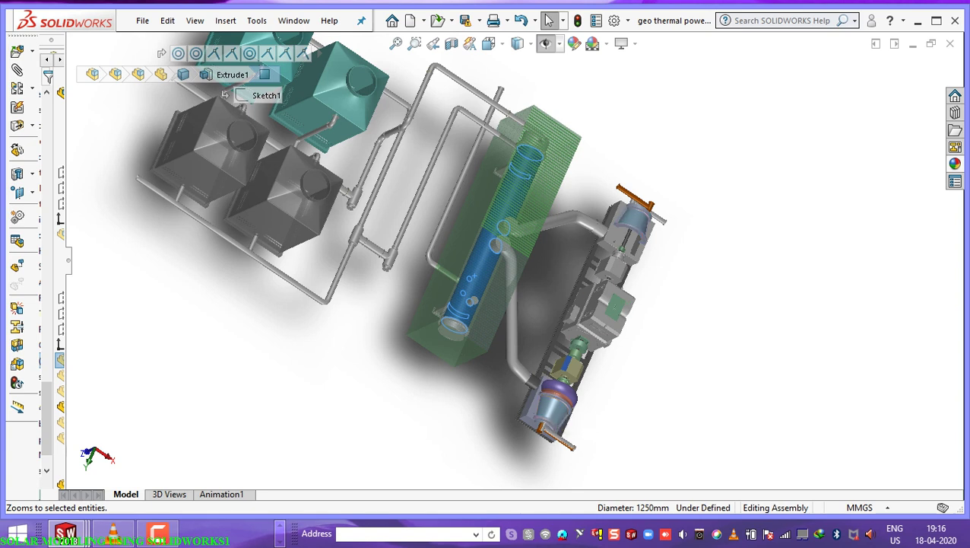
scroll(675, 270, down, 1)
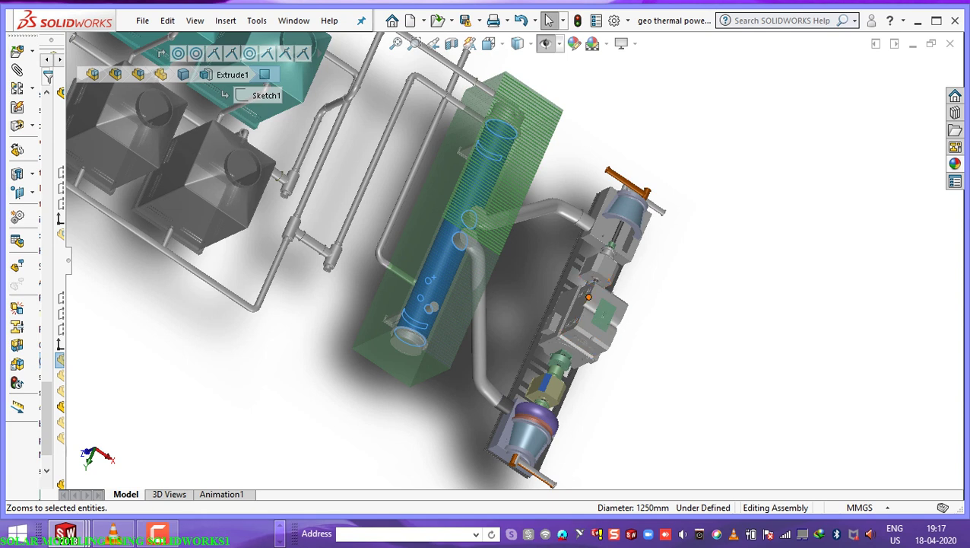
scroll(581, 336, up, 1)
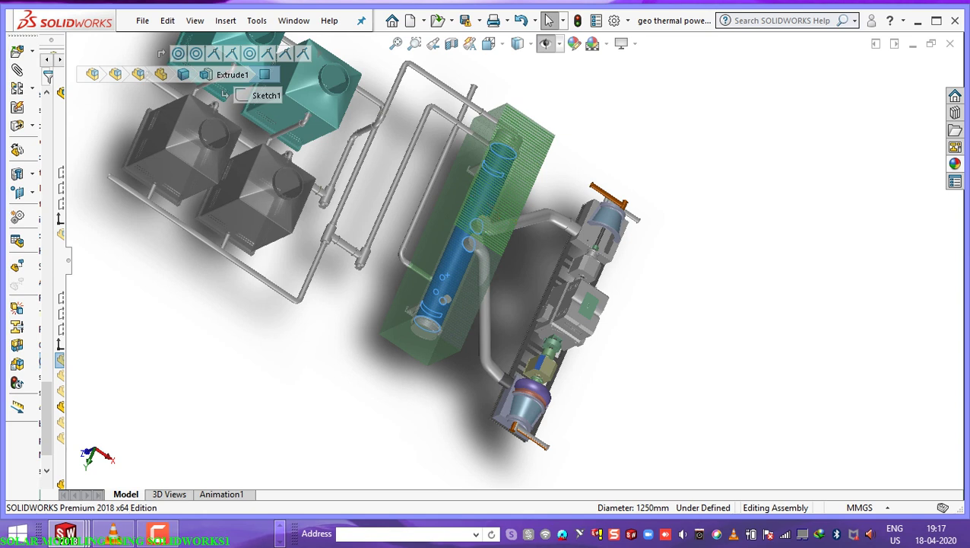
Examine the cooling towers by selecting faces on the grey and teal units and viewing their pipe connections to the condenser.
click(253, 220)
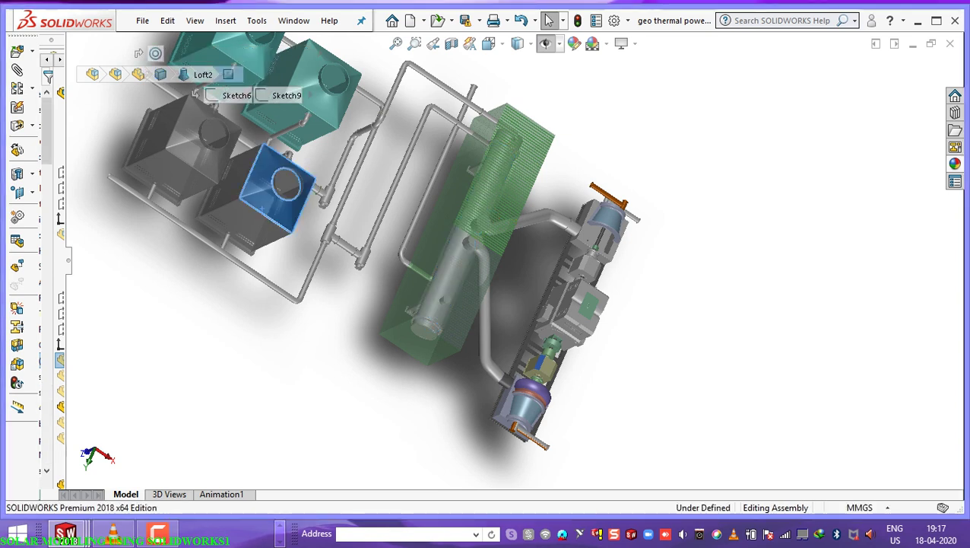
click(193, 167)
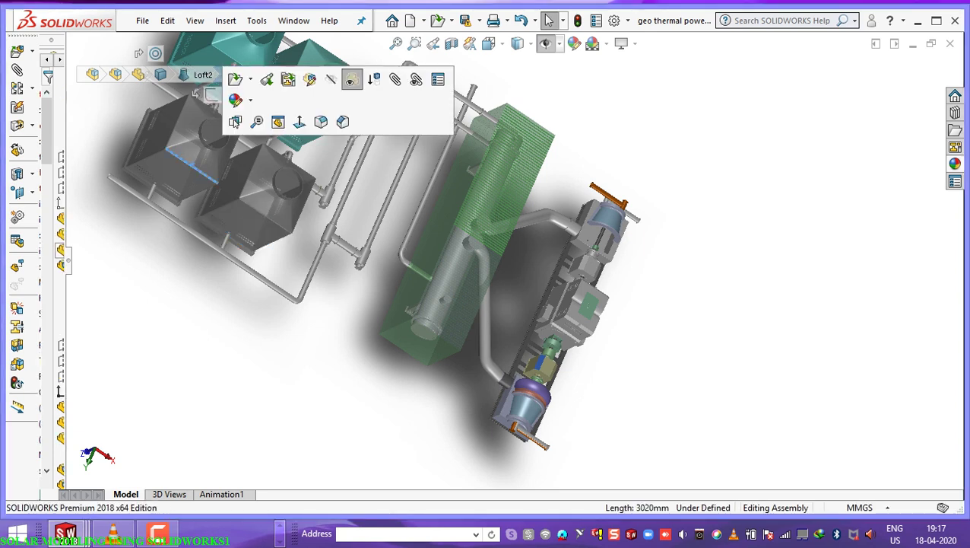
click(238, 51)
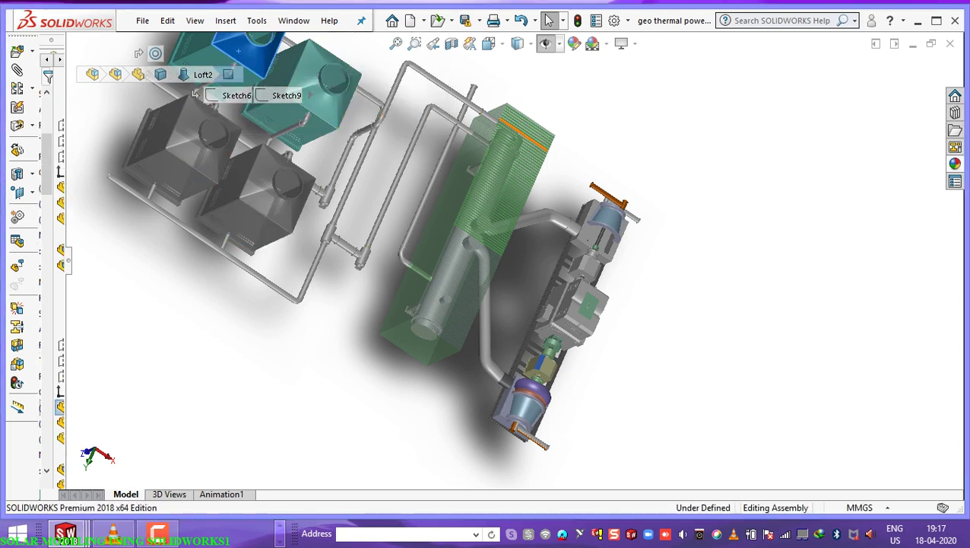
middle_drag(477, 240, 470, 182)
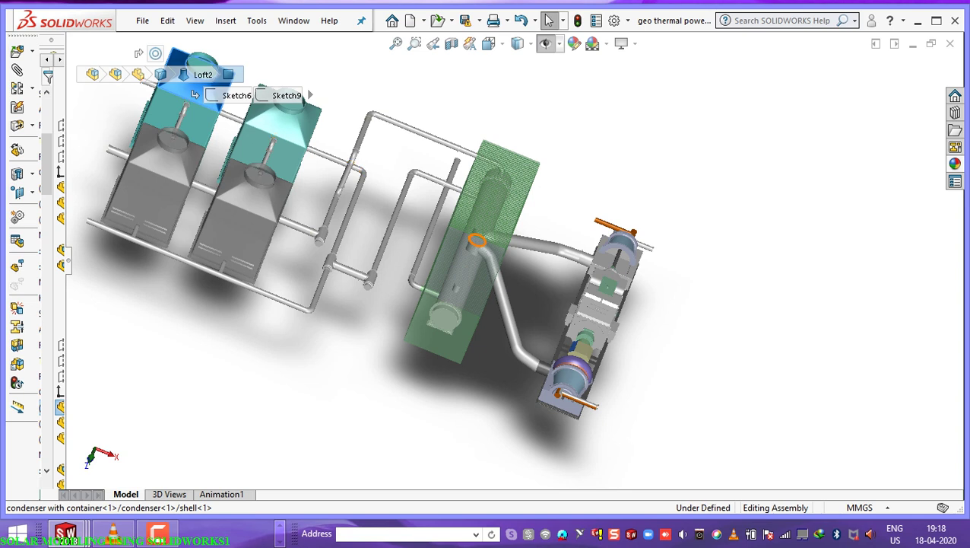
Check the geothermal power plant's 3D views and Animation1 timeline, and close the assembly without saving.
scroll(477, 240, up, 2)
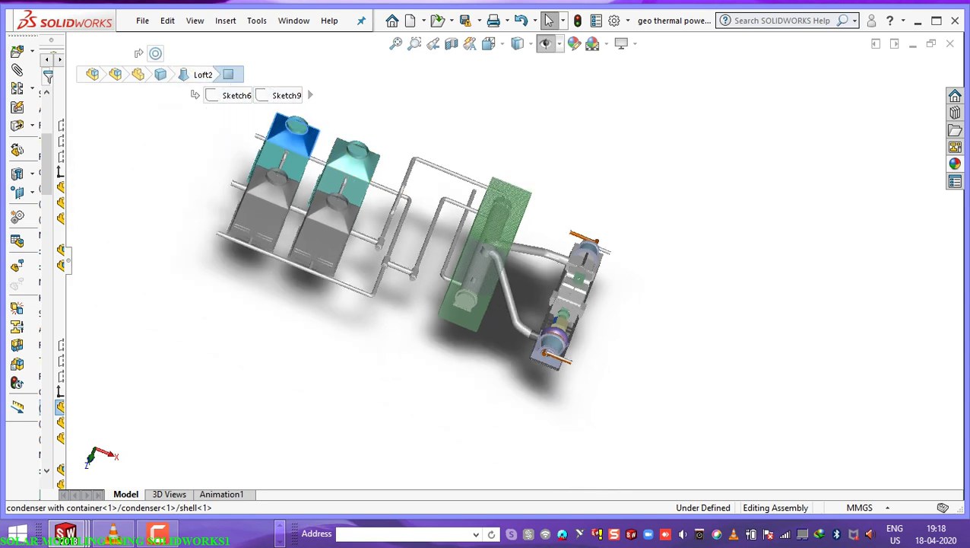
click(168, 493)
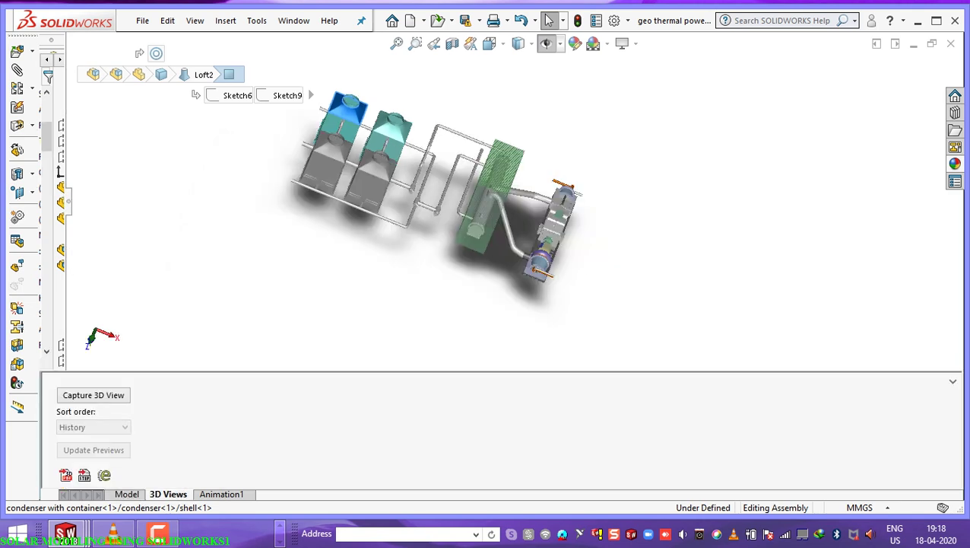
click(126, 494)
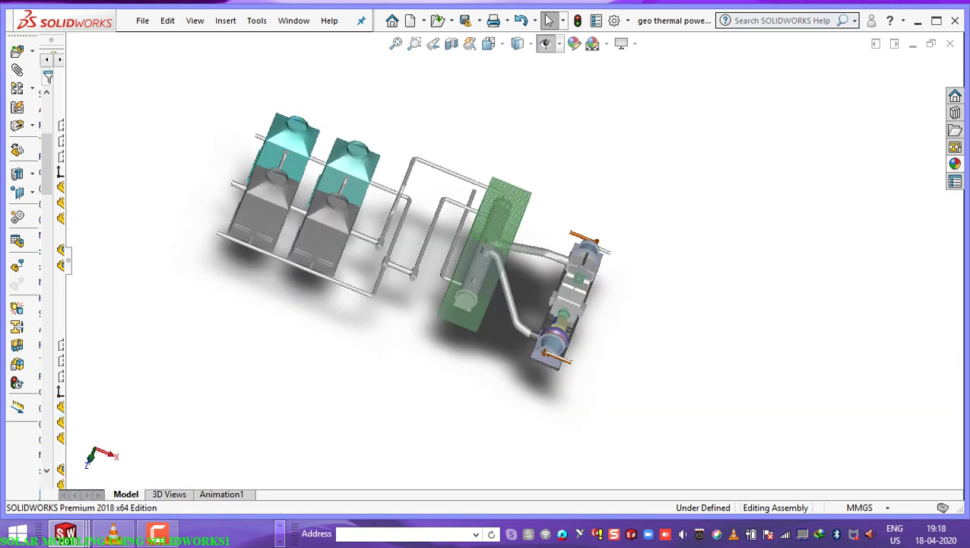
click(221, 494)
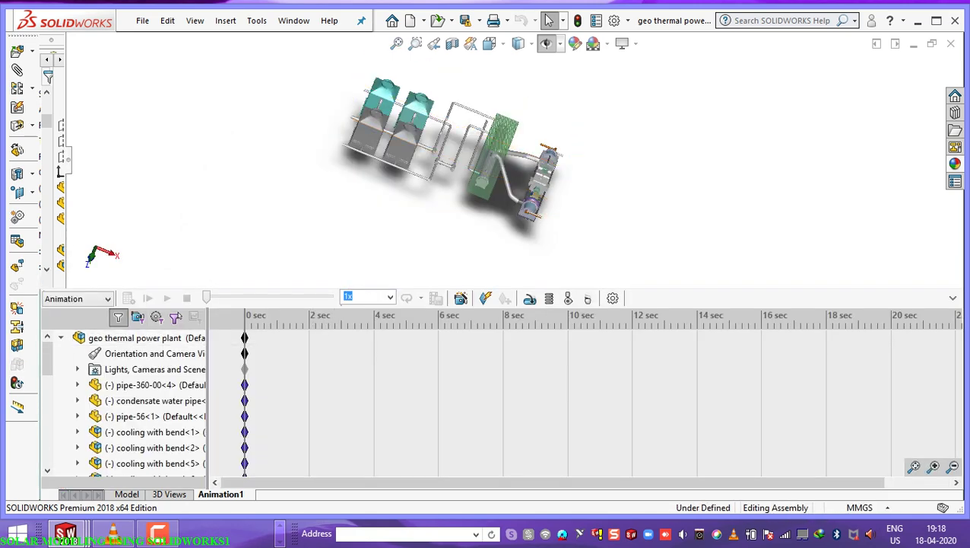
click(951, 43)
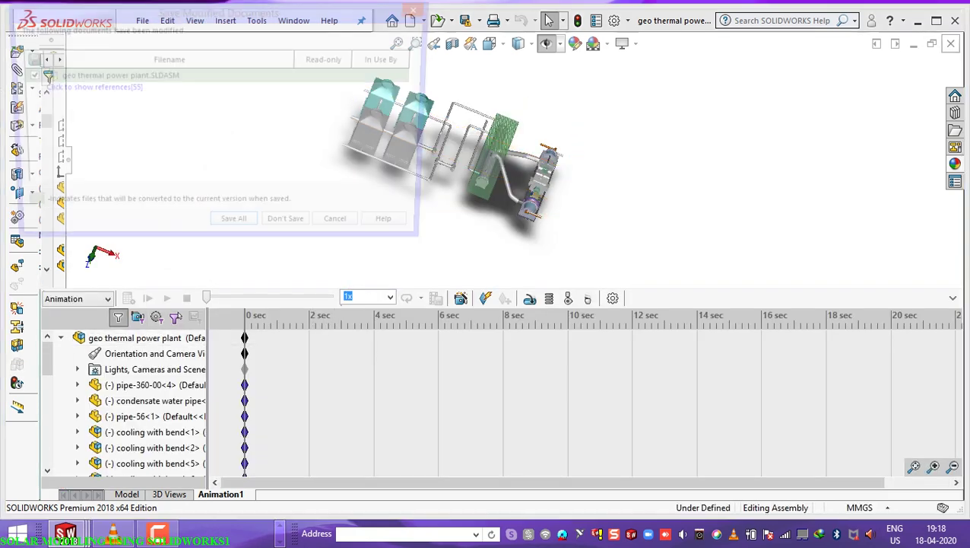
click(291, 229)
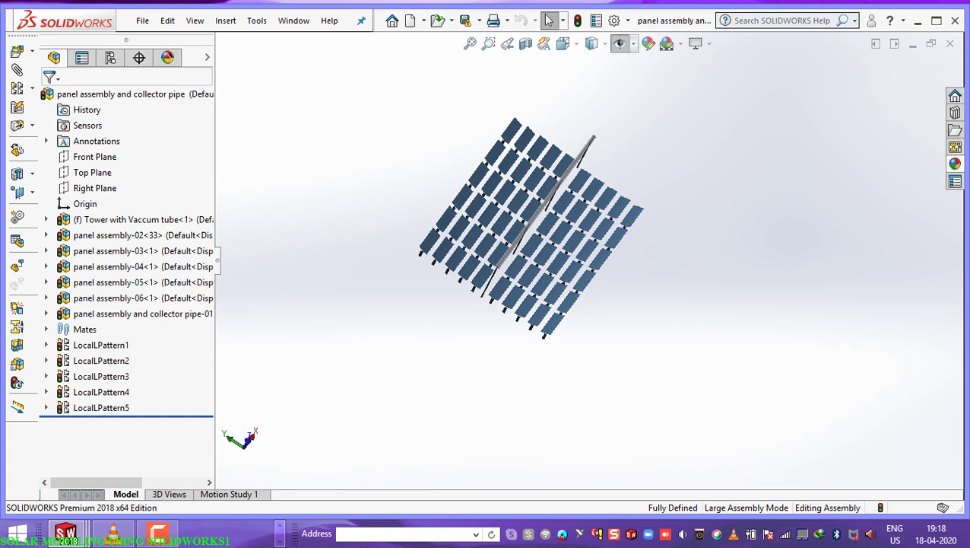
Examine the solar panel field, selecting the curved cover over its raised collector pipe, and close this assembly and the empty Assem5.
scroll(479, 163, down, 1)
scroll(481, 166, down, 3)
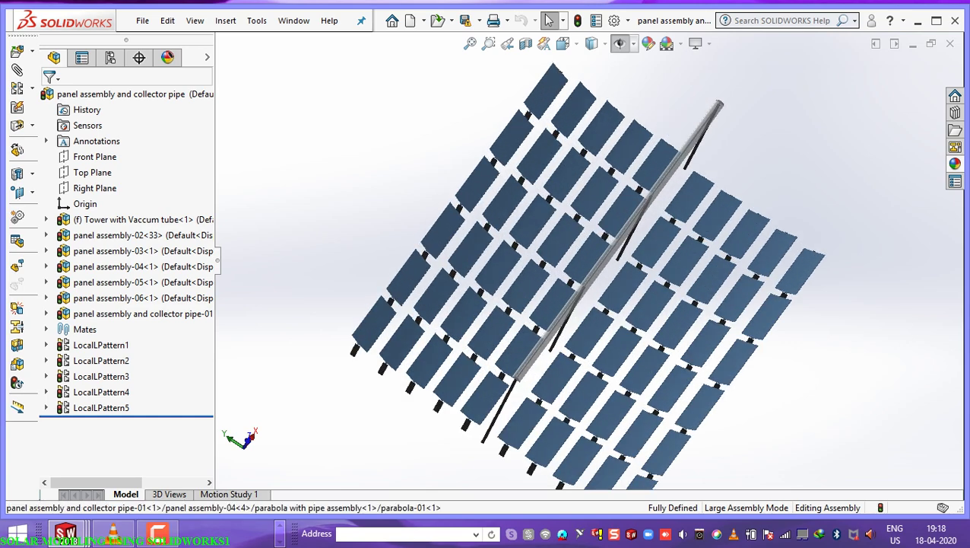
middle_drag(494, 277, 520, 180)
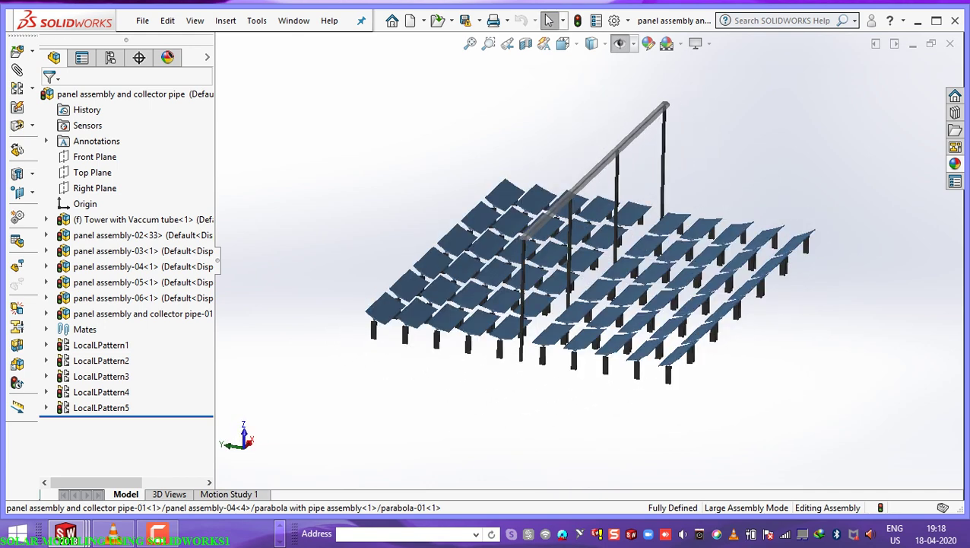
scroll(547, 384, down, 2)
scroll(538, 318, down, 1)
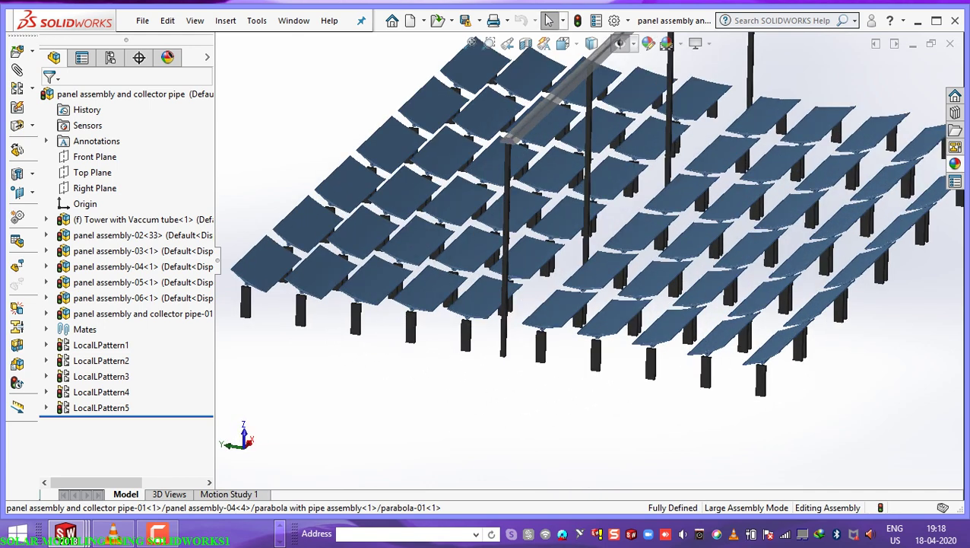
click(526, 128)
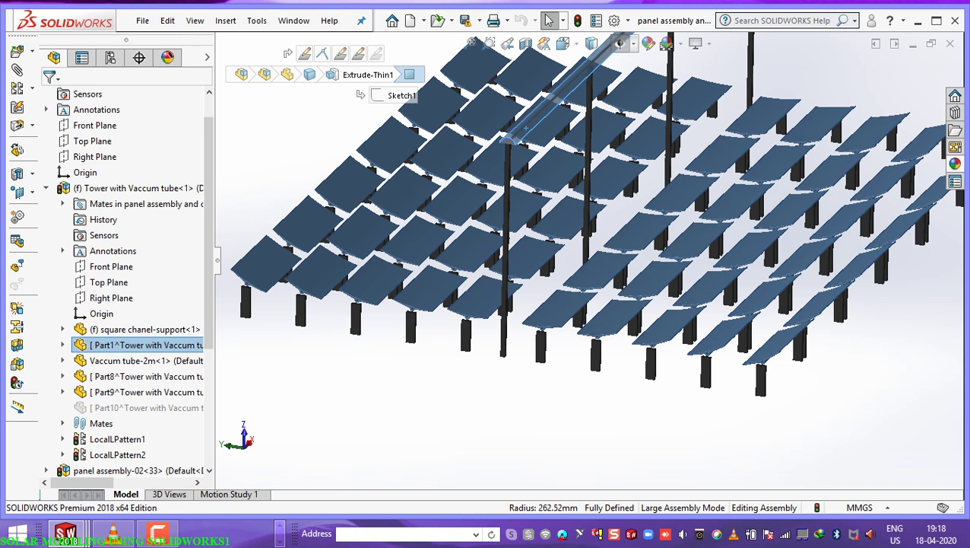
key(Escape)
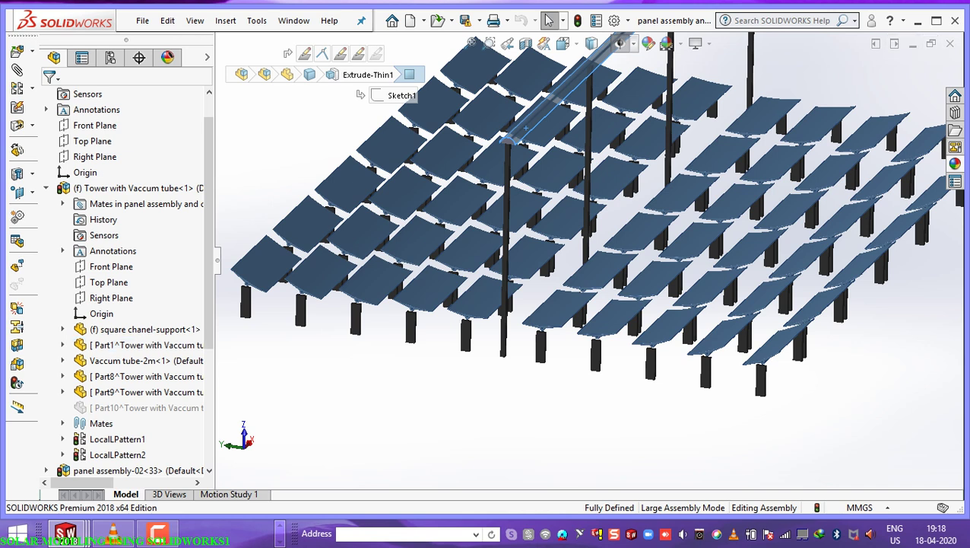
scroll(589, 260, up, 1)
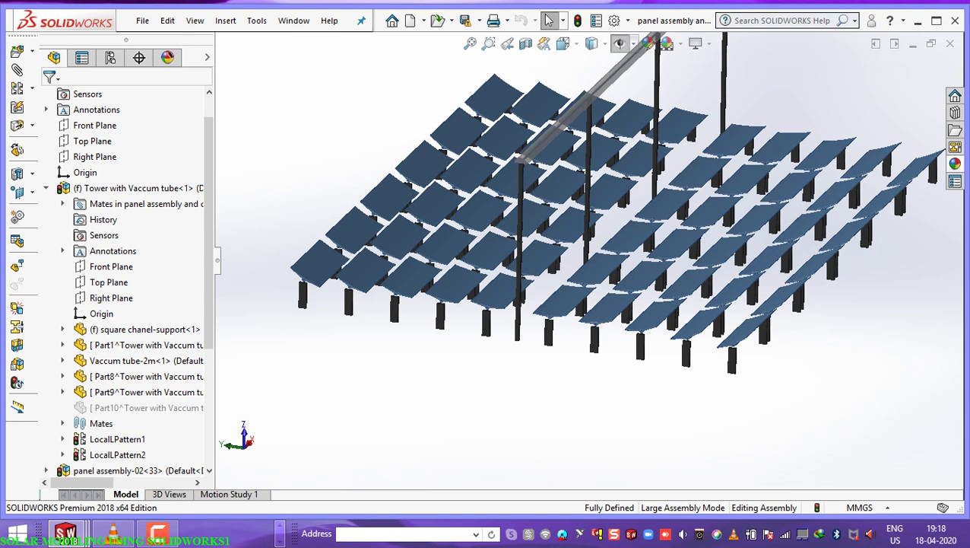
scroll(590, 259, up, 1)
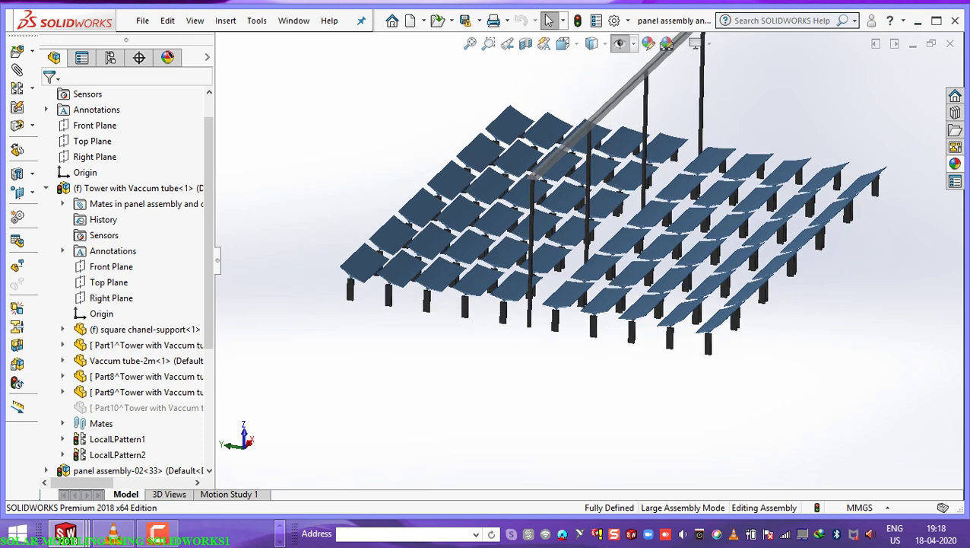
click(949, 43)
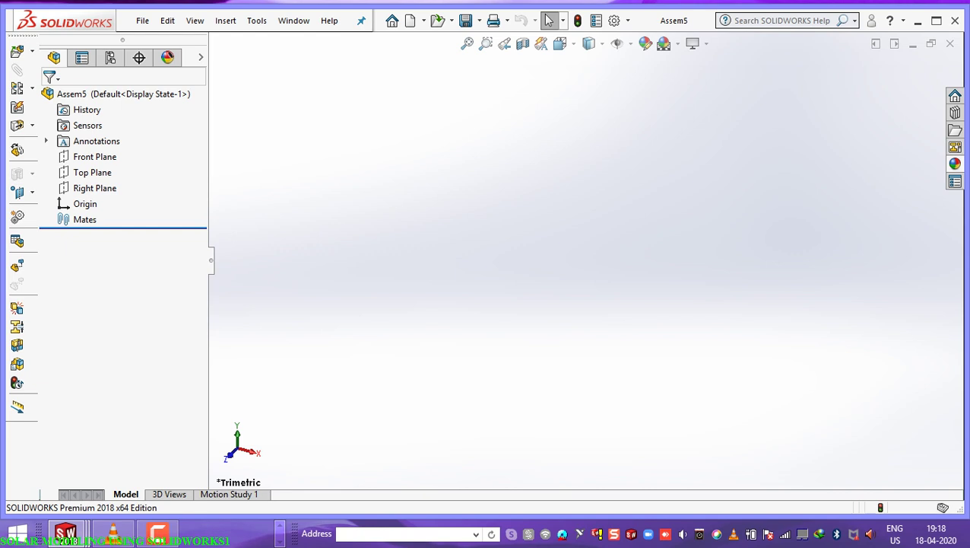
click(949, 43)
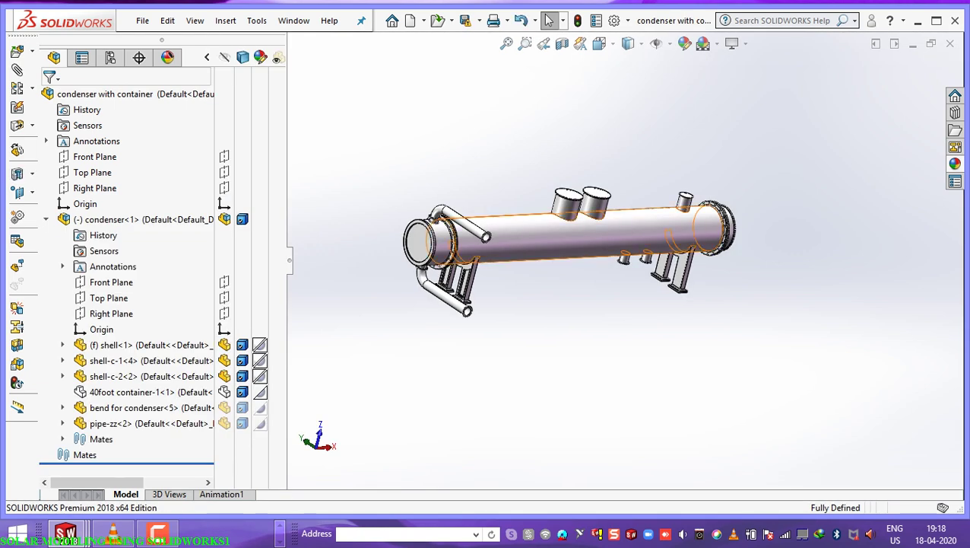
Inspect the condenser with its main shell selected, and close the condenser with container assembly without saving.
click(579, 239)
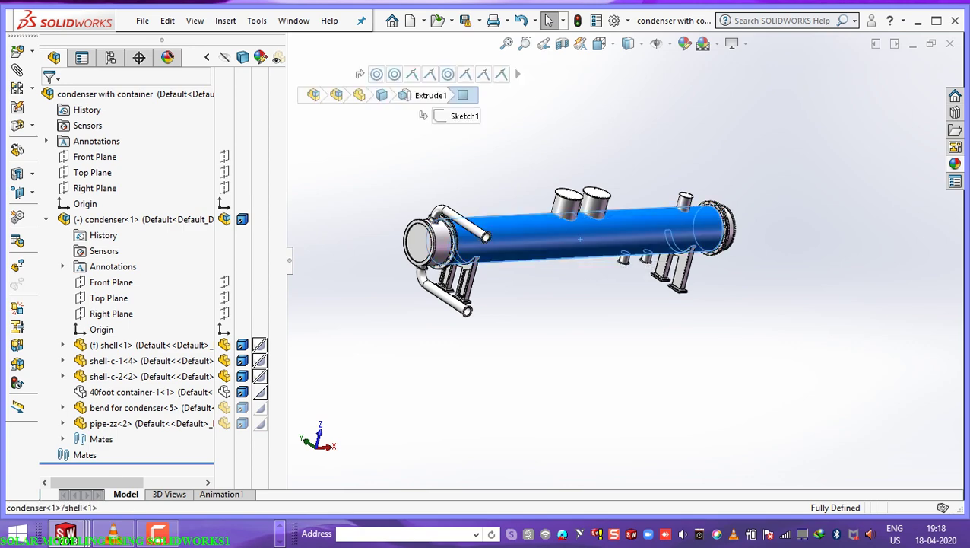
scroll(579, 239, down, 3)
scroll(702, 252, up, 3)
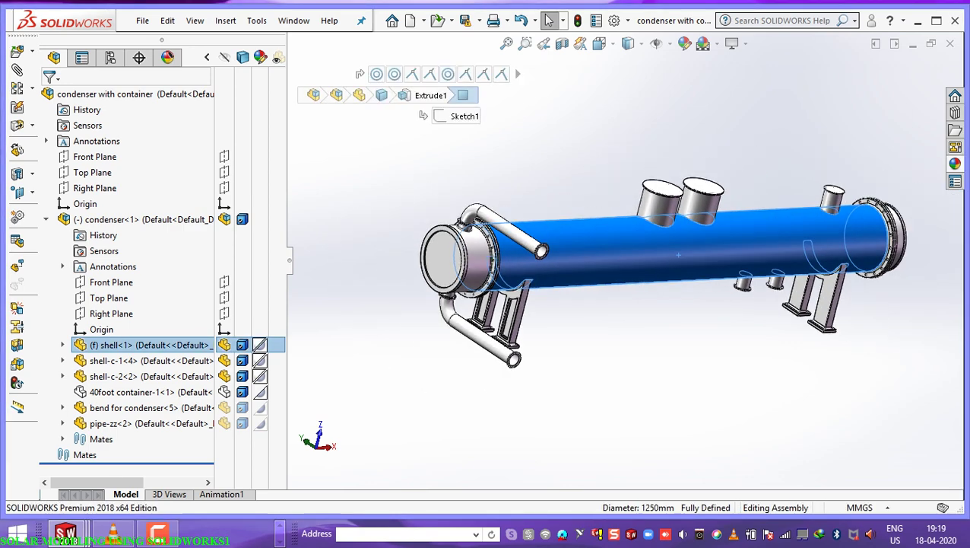
click(949, 44)
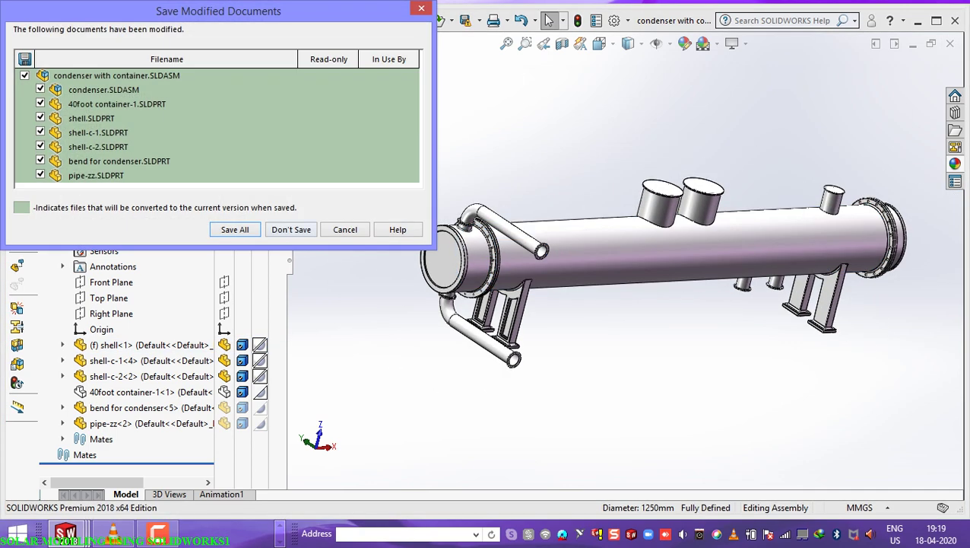
click(291, 230)
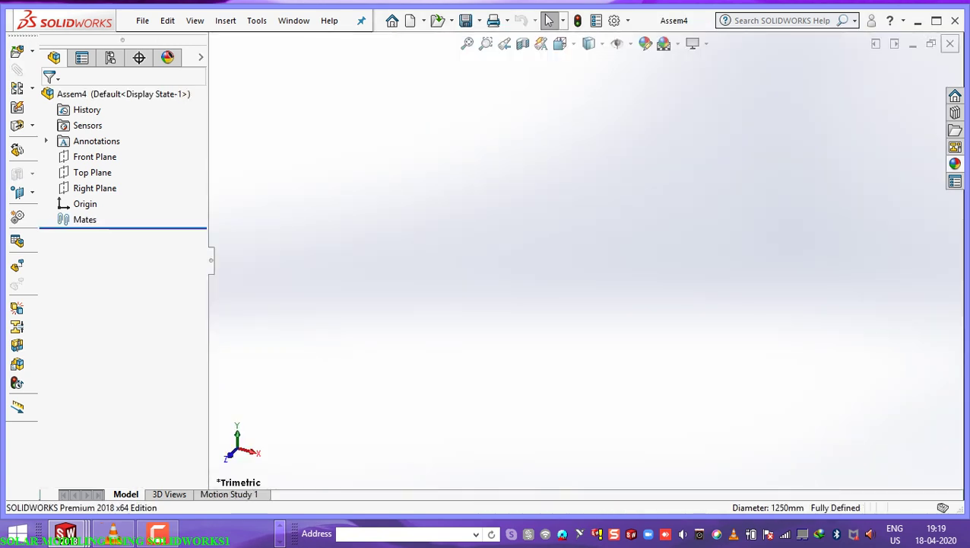
Close the empty Assem4, the panel assembly and collector pipe-02, and the empty Assem3.
click(950, 43)
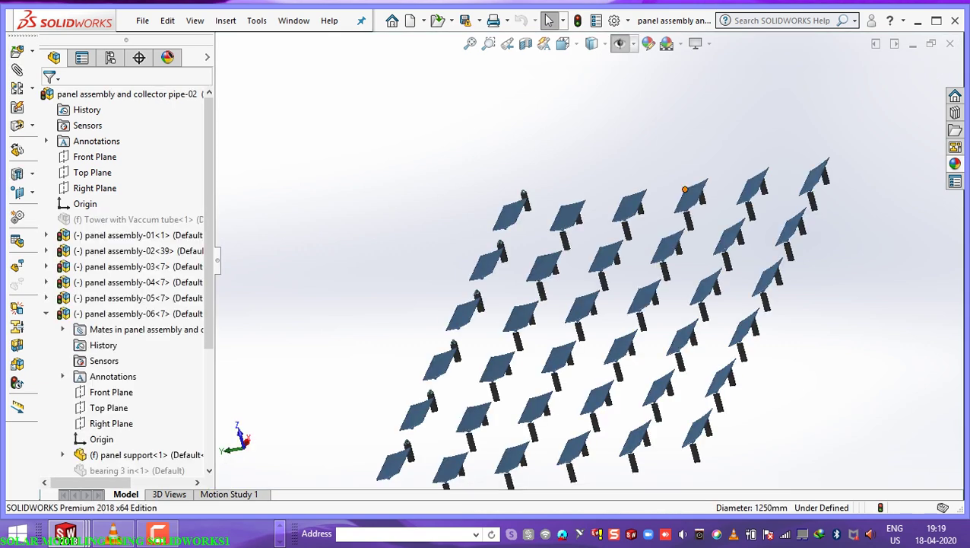
click(950, 44)
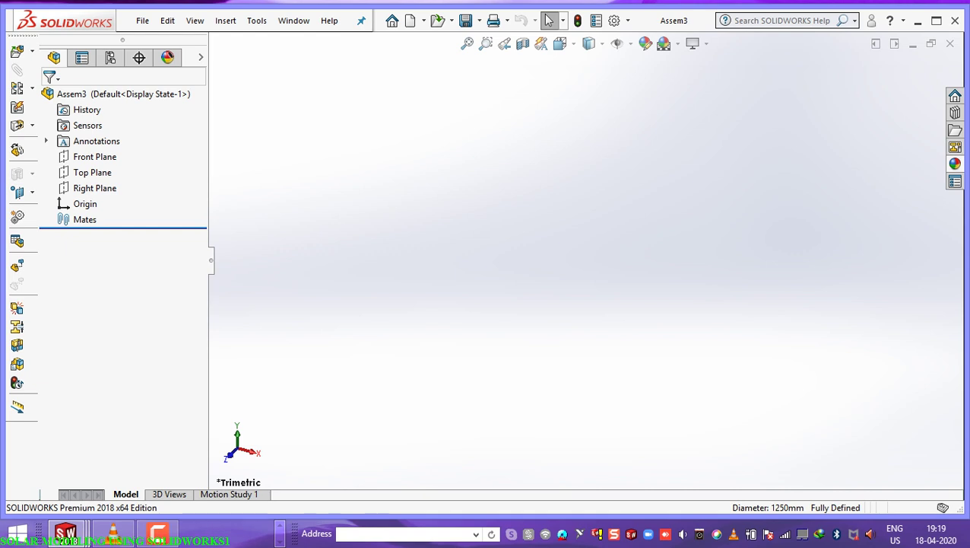
click(950, 44)
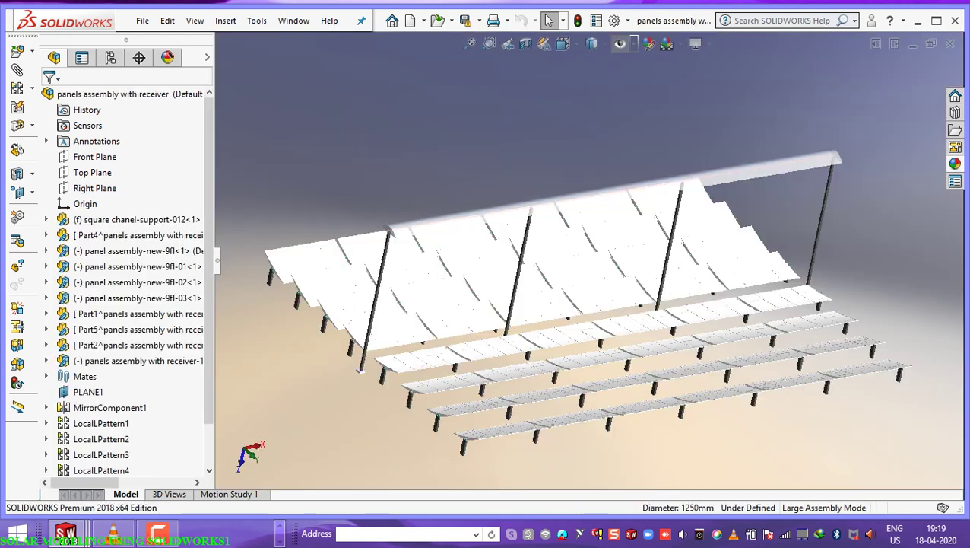
Examine the panels assembly with receiver from the opposite side, selecting the long receiver cover on top of the posts.
middle_drag(517, 319, 789, 300)
click(521, 146)
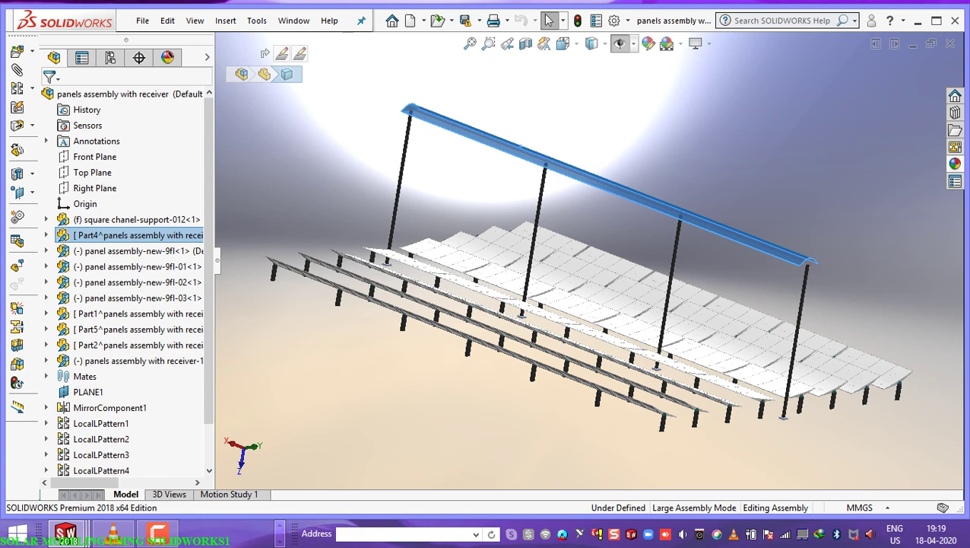
middle_drag(521, 146, 441, 251)
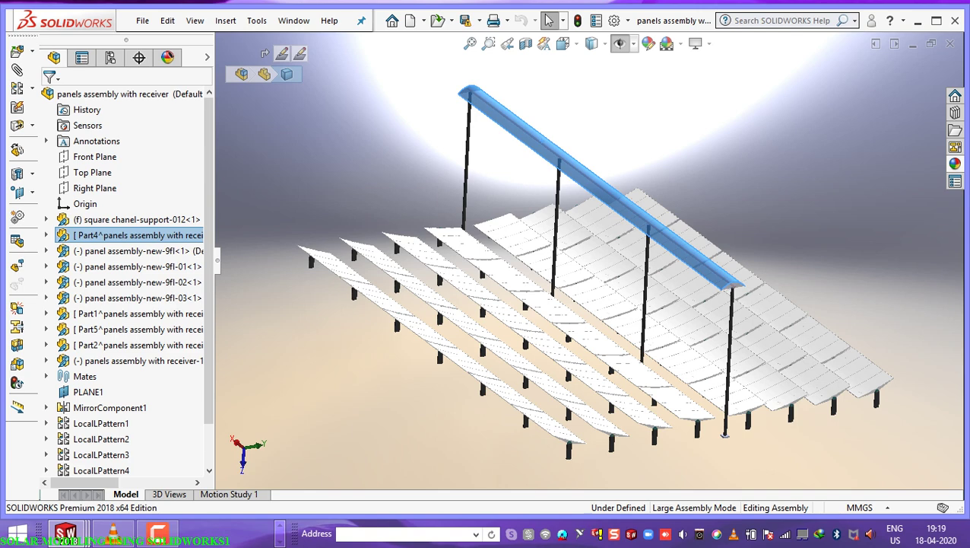
Examine the mirror rows up close, select one glass-01 strip, and view the whole panel field with its receiver.
scroll(381, 340, down, 2)
scroll(456, 332, down, 2)
click(498, 312)
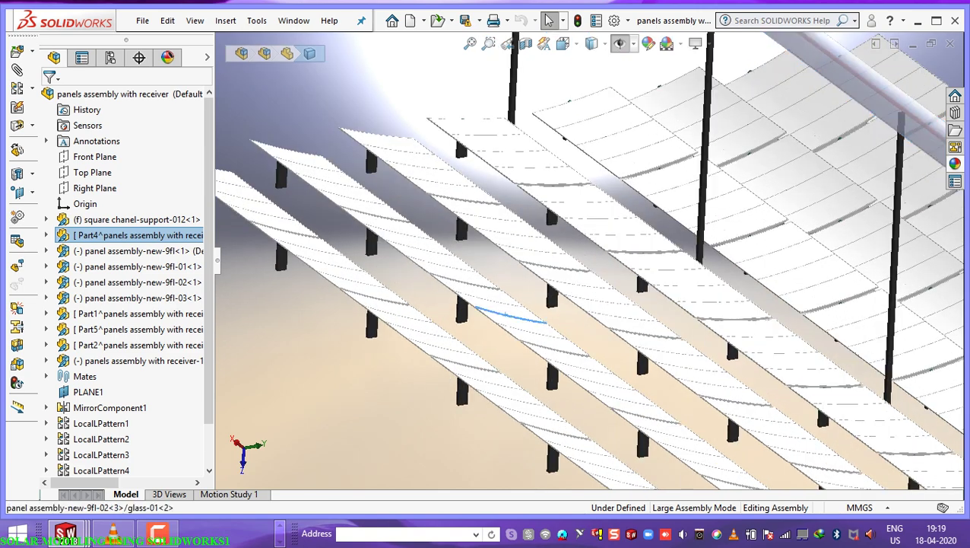
click(491, 295)
click(477, 289)
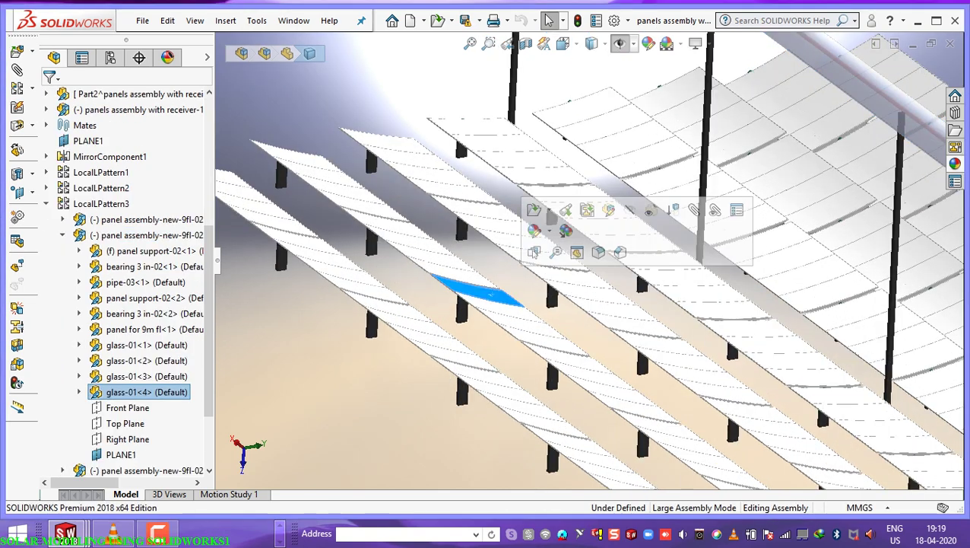
scroll(587, 264, up, 5)
middle_drag(588, 263, 633, 233)
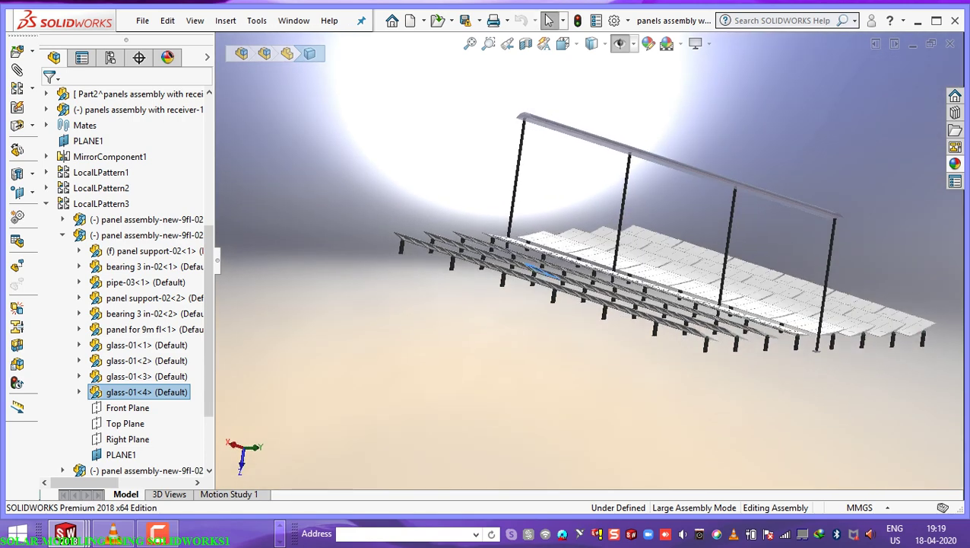